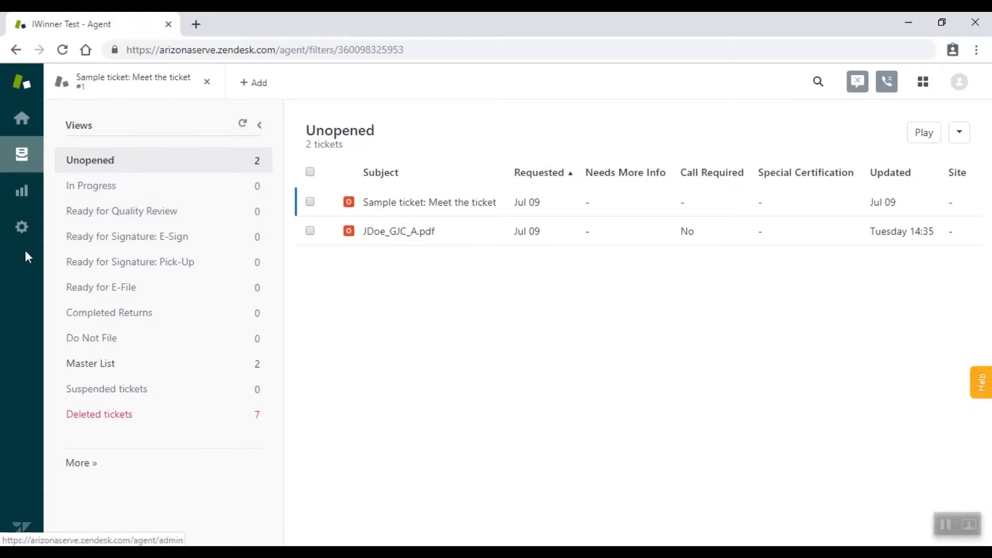
Go to the admin Macros page showing inactive shared macros like Needs More Info.
click(23, 228)
scroll(127, 195, up, 4)
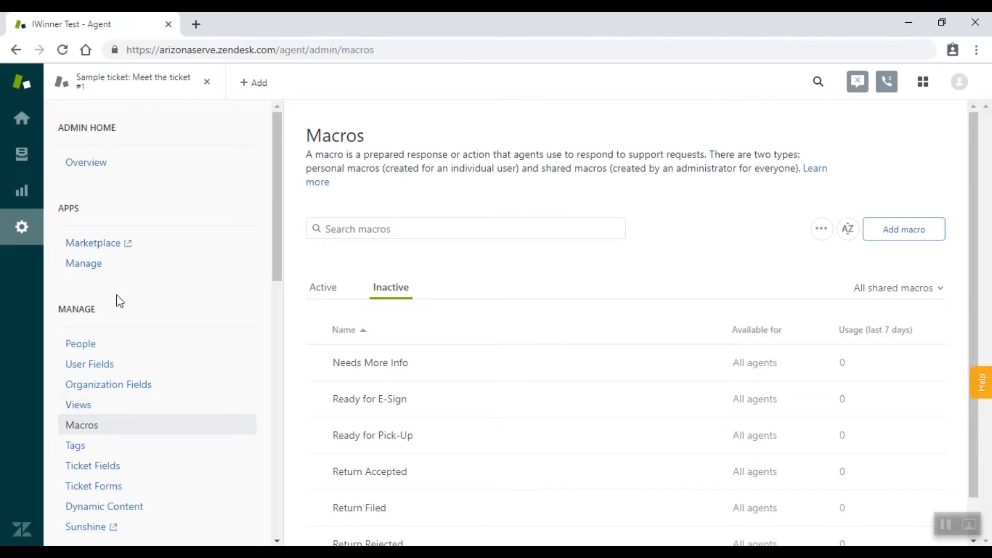
Deactivate Close and redirect to topics, Customer not responding, Downgrade and inform, and Take it!
click(93, 432)
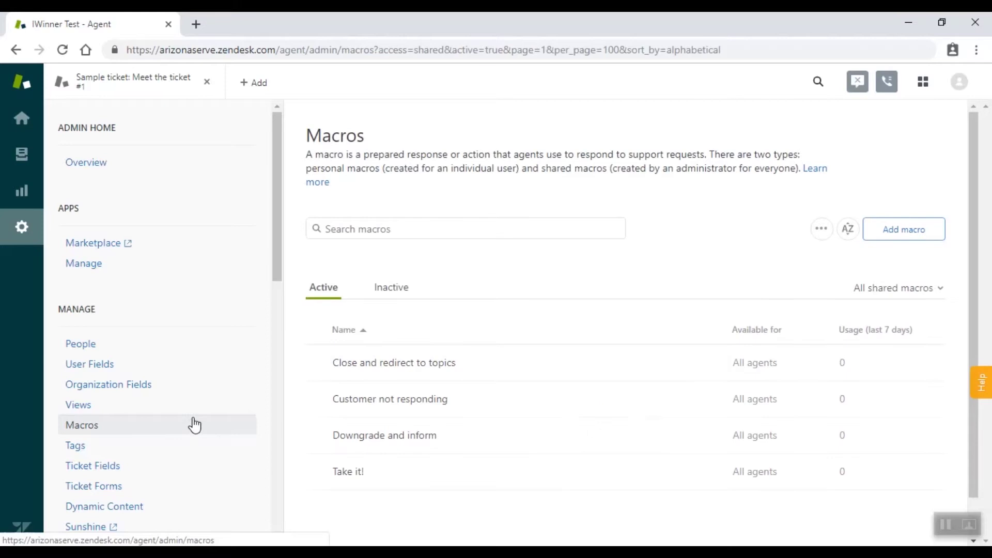
click(320, 361)
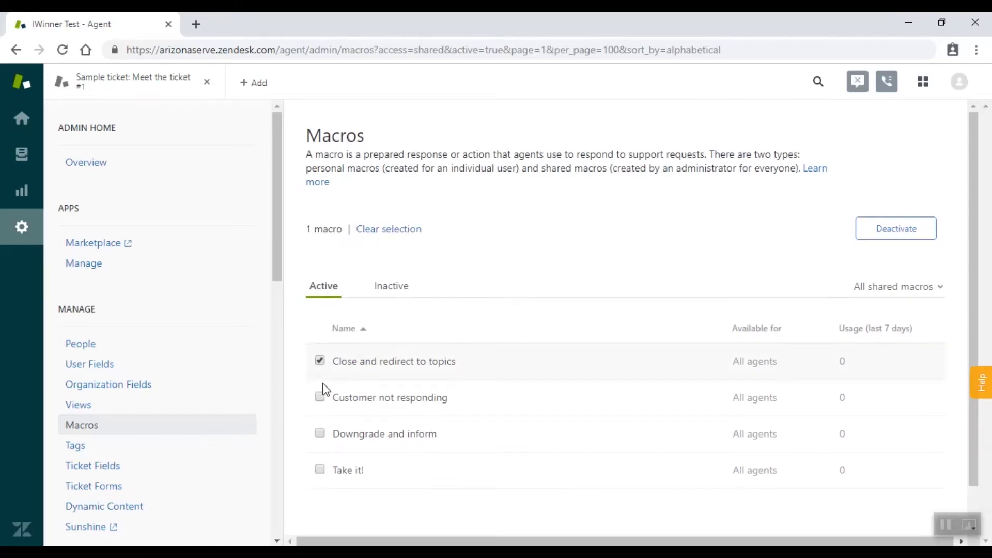
click(319, 397)
click(319, 433)
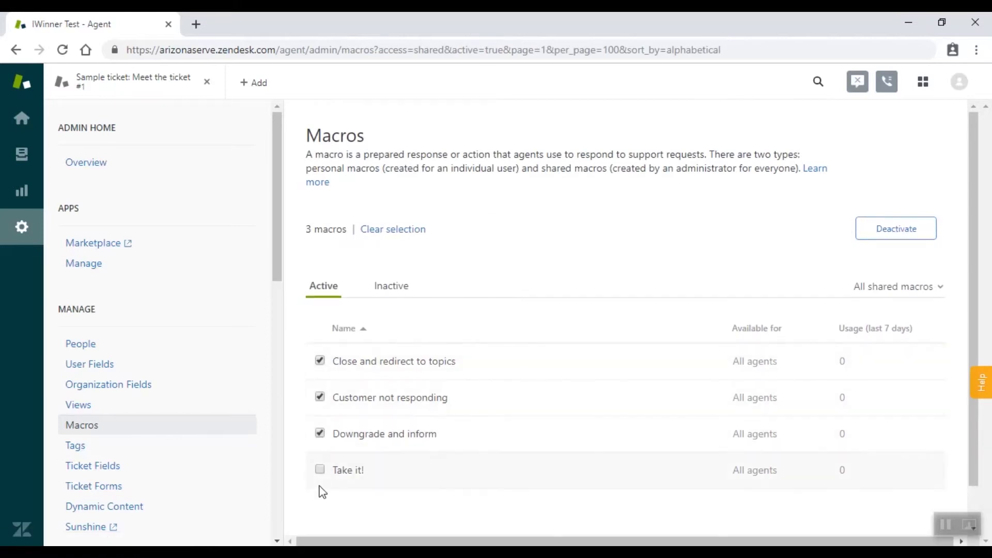
click(319, 470)
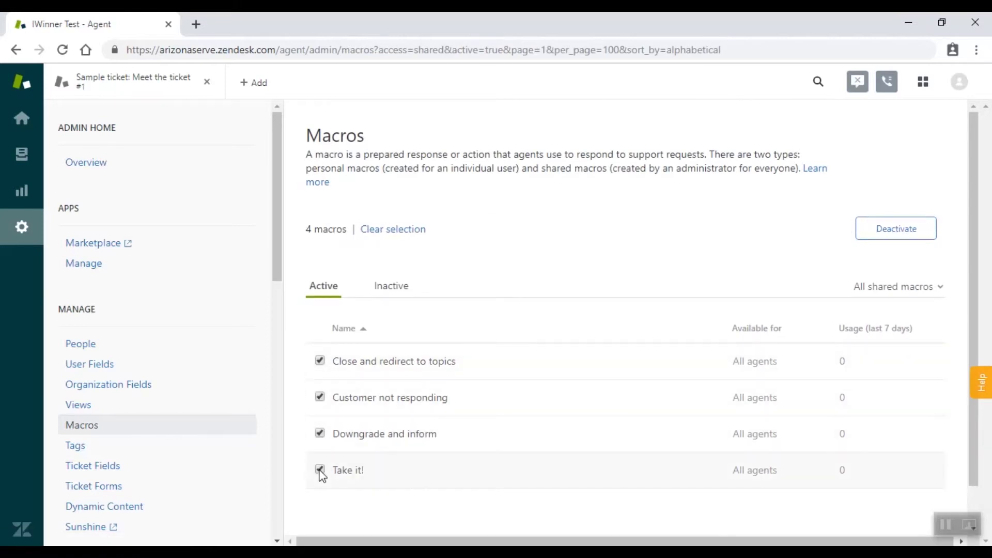
click(880, 228)
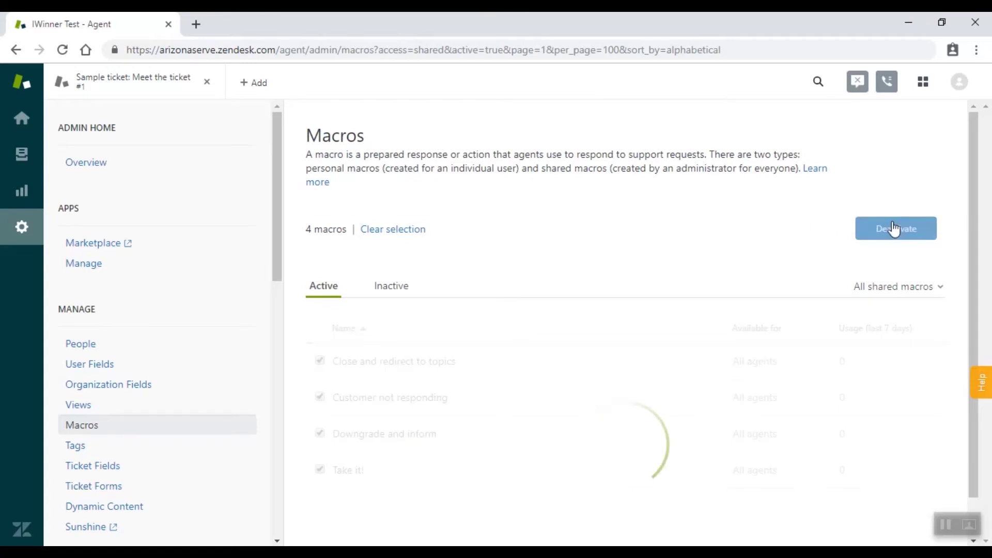
Start a new macro named 'In Progress' with a Comment/description action.
click(890, 233)
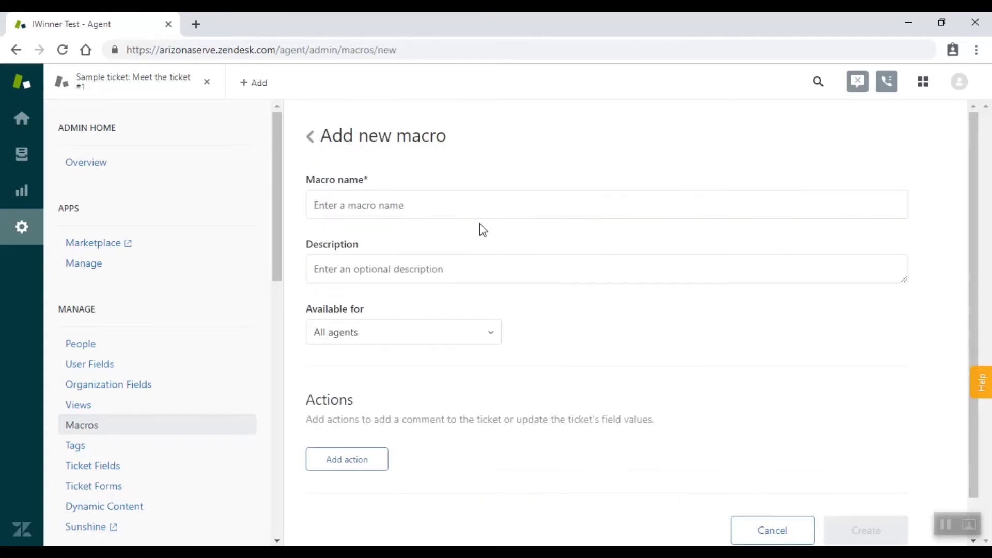
click(459, 208)
text(In )
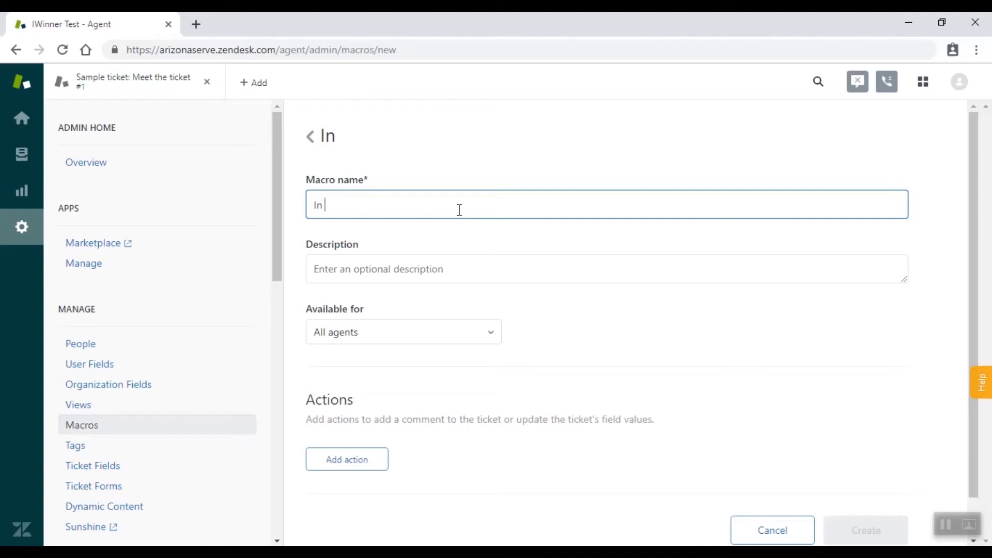
text(Progres)
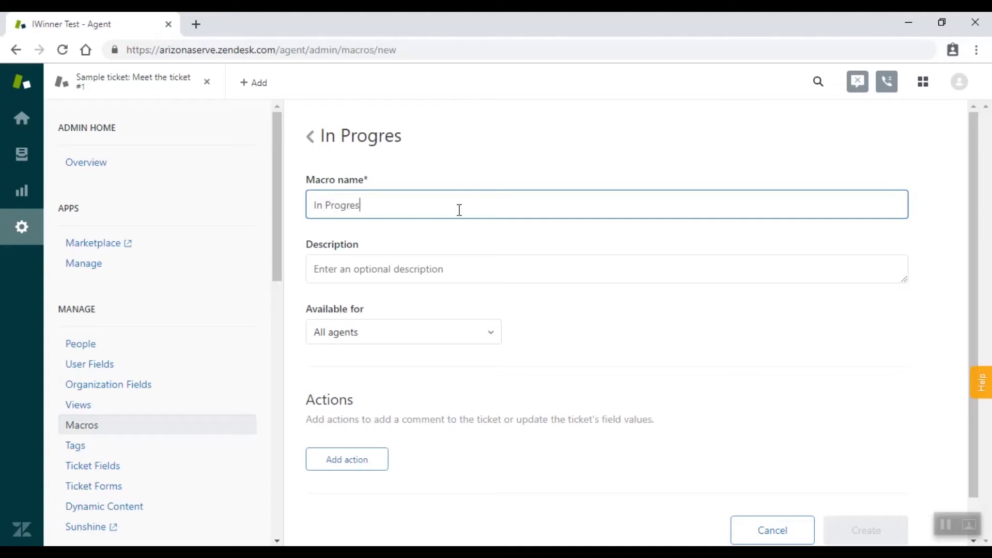
text(s)
scroll(659, 326, down, 1)
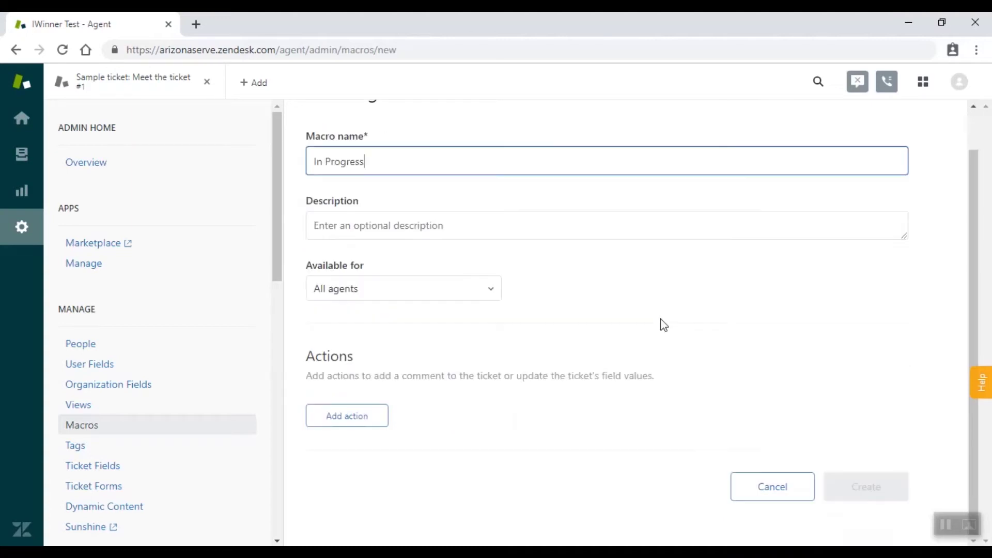
click(370, 419)
text(co)
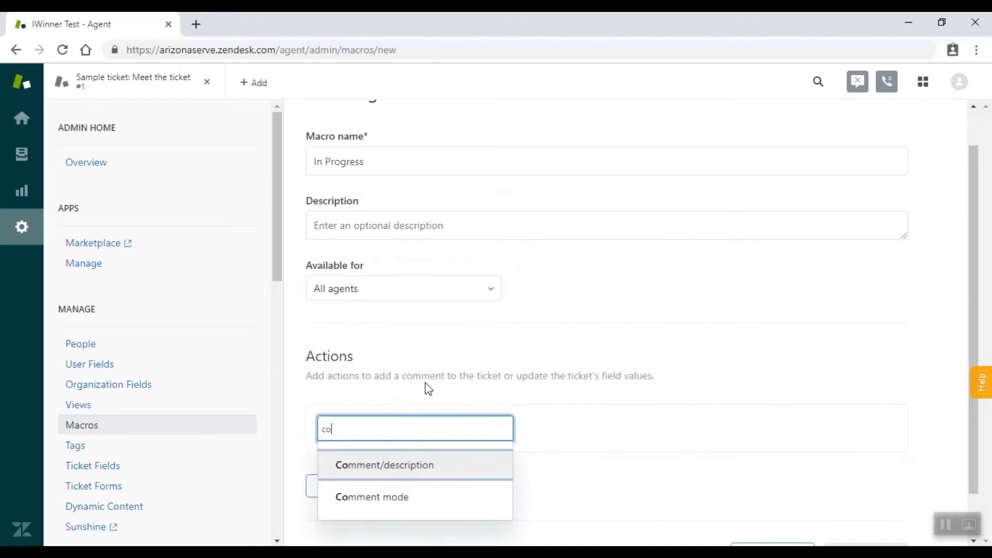
text(mm)
click(408, 469)
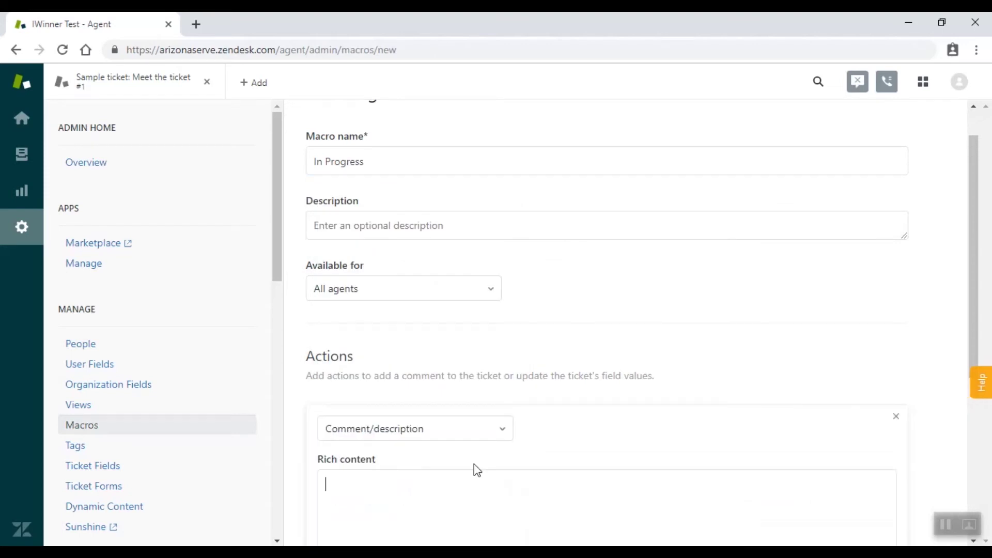
scroll(581, 366, down, 4)
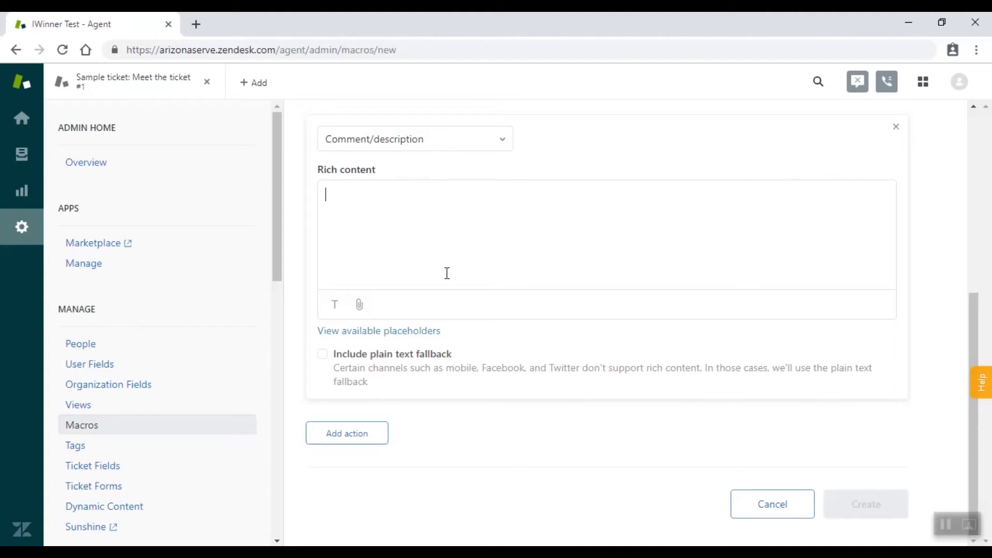
text(Ma)
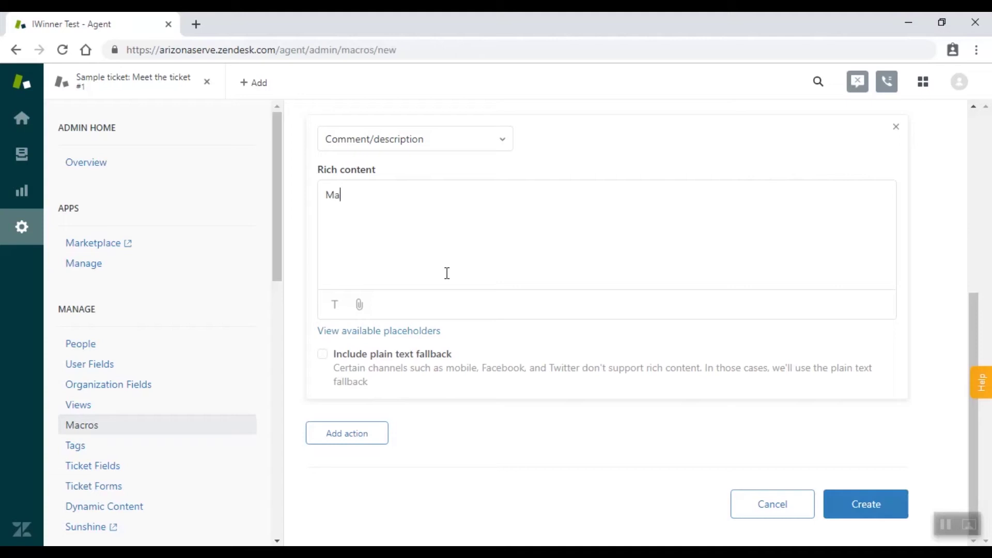
text(cro Applied)
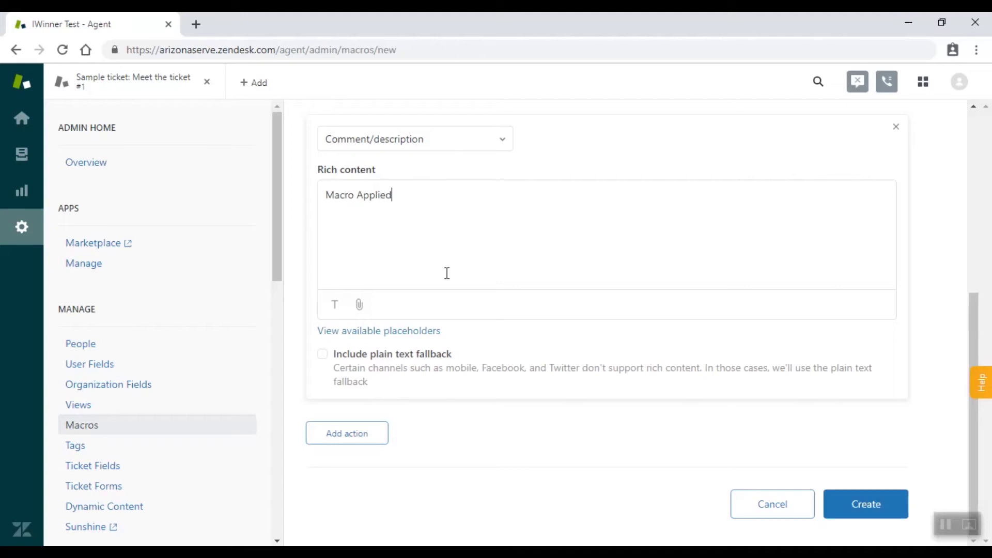
text(: In P)
text(rogress)
Save the macro with comment lines 'Macro Applied: In Progress' and 'automated_notification1'.
key(Return)
text(auto)
text(mated_)
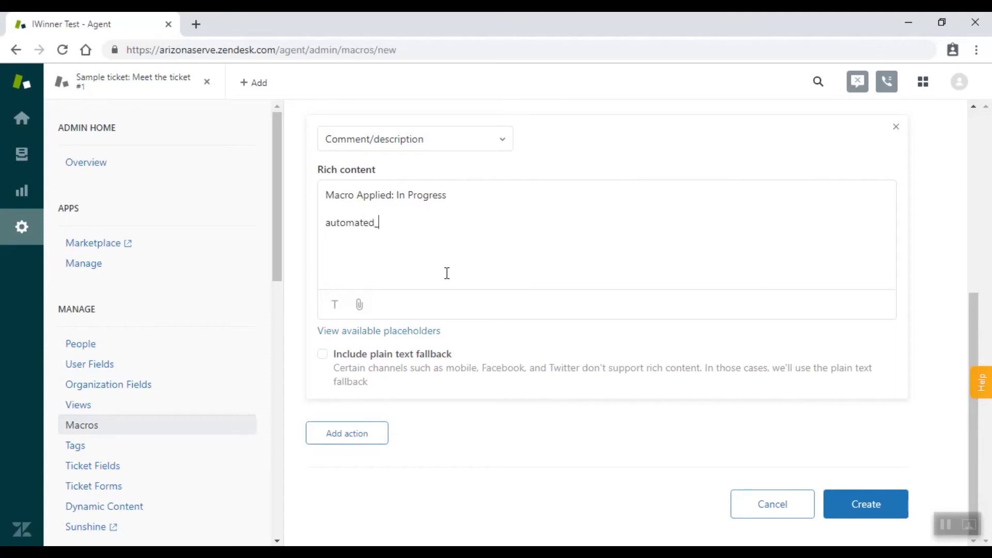
text(notification)
text(1)
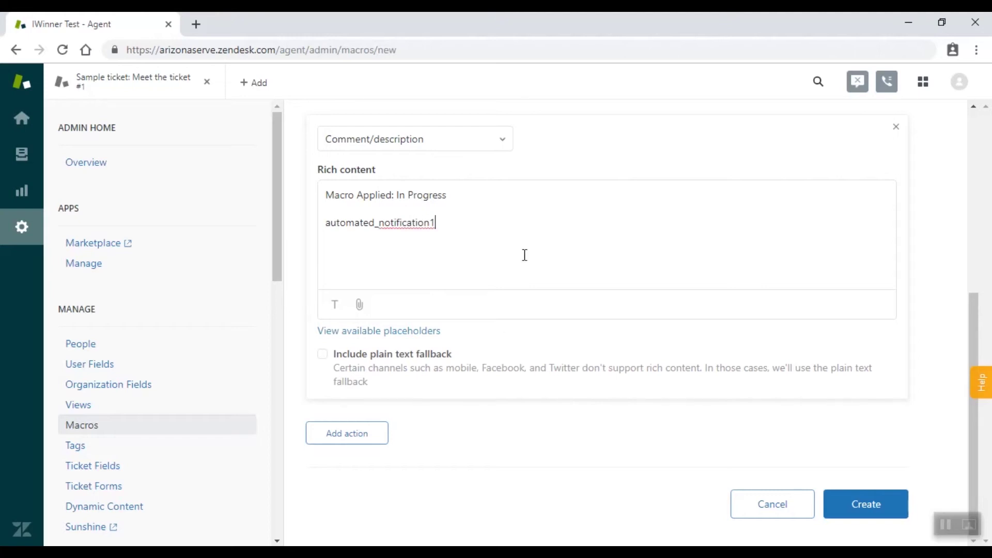
click(852, 505)
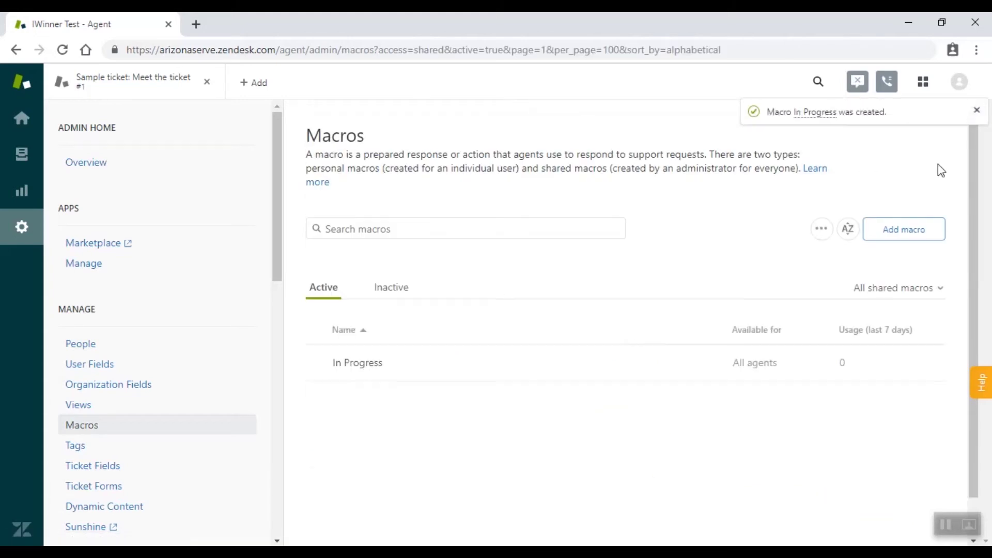
Start a new macro named 'Ready for Quality Review' with a Comment/description action.
click(907, 229)
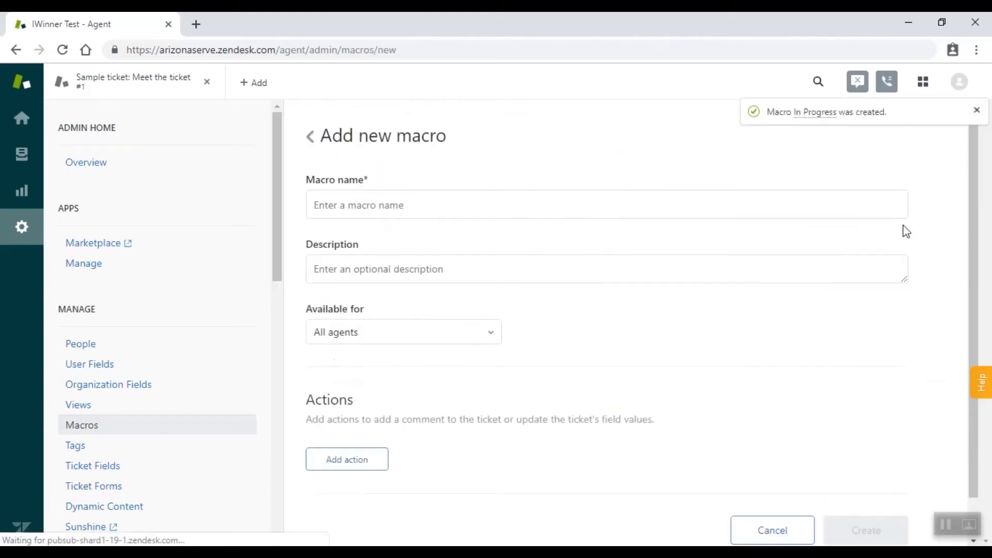
click(494, 205)
text(Ready )
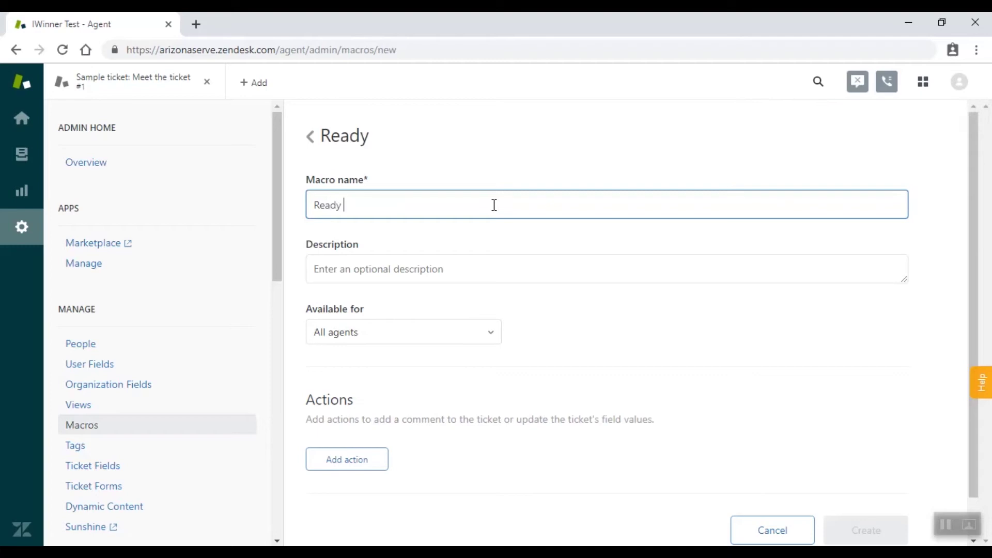
text(for Quali)
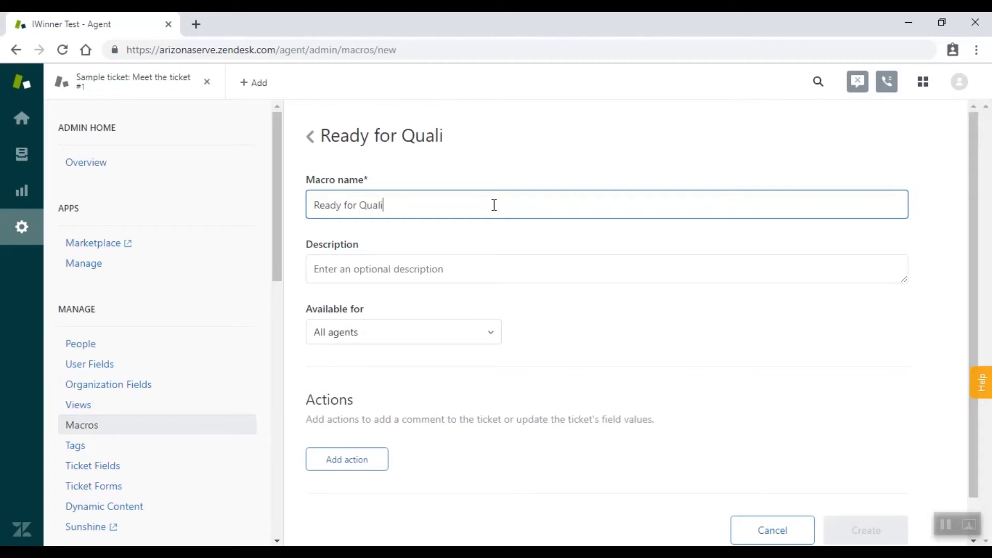
text(ty Review)
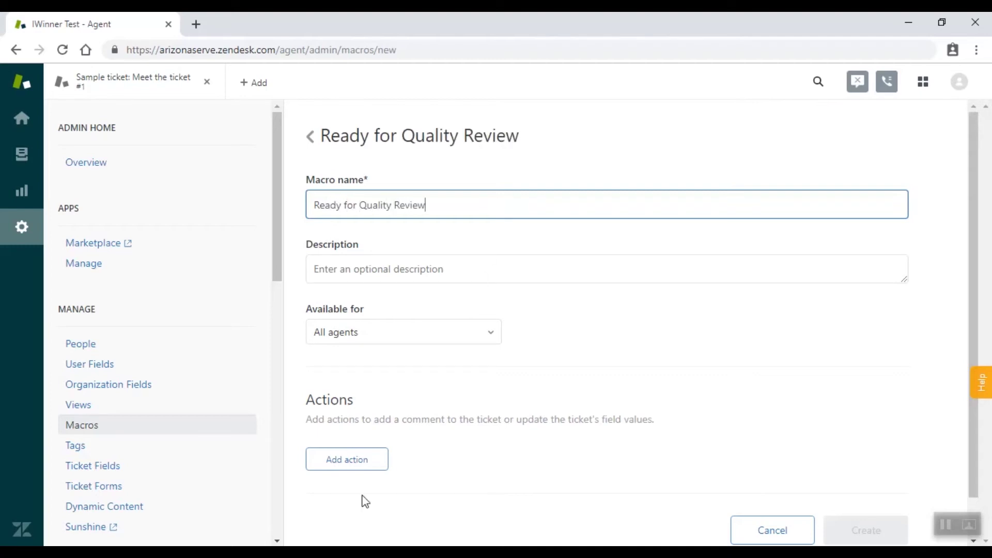
click(351, 460)
text(comm)
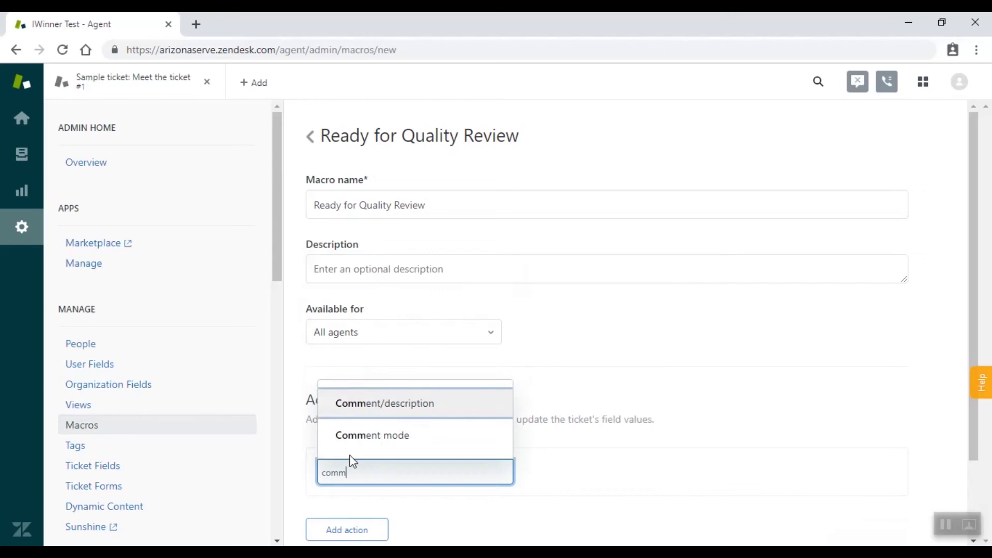
click(363, 412)
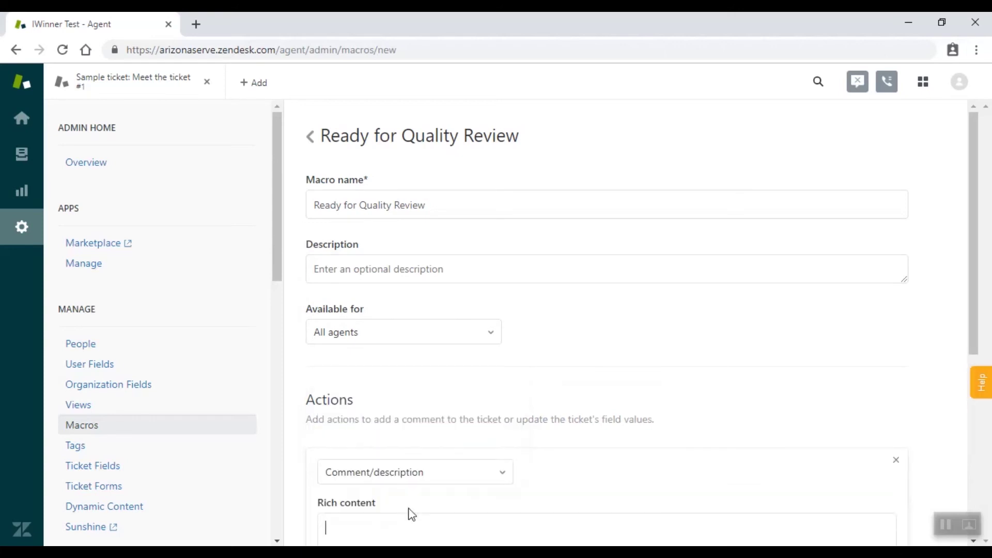
text(Ma)
text(cro Applie)
text(d:Quali)
text(ty Review)
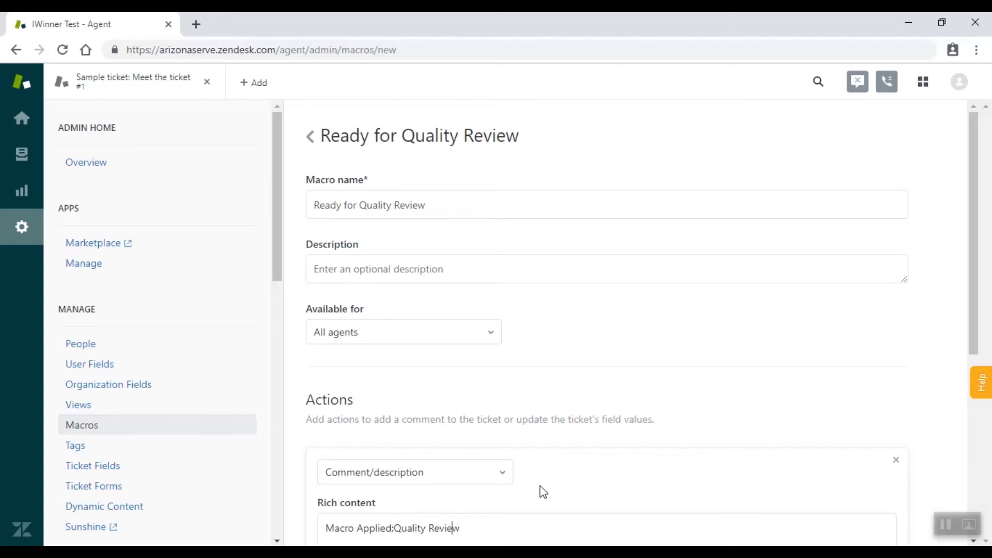
Write the comment 'Macro Applied: Ready for Quality Review' plus 'automated_notification2', fixing typos.
key(Left)
key(Left)
key(Left)
key(Left)
key(Left)
key(Left)
key(Left)
text(REady)
key(BackSpace)
key(BackSpace)
key(BackSpace)
key(BackSpace)
text(eady fo)
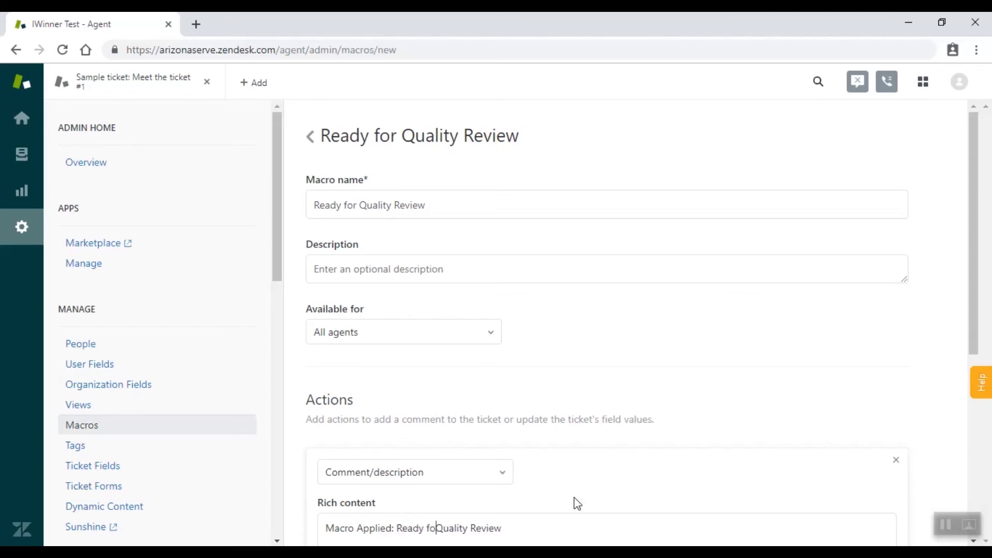
text(r)
scroll(657, 457, down, 3)
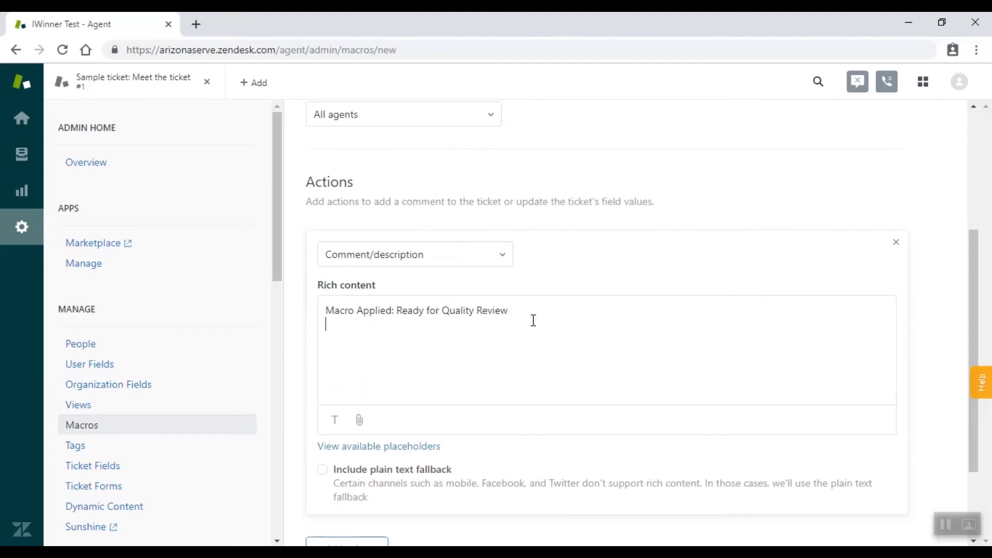
key(Return)
text(autom)
text(ated_noti)
text(fication2)
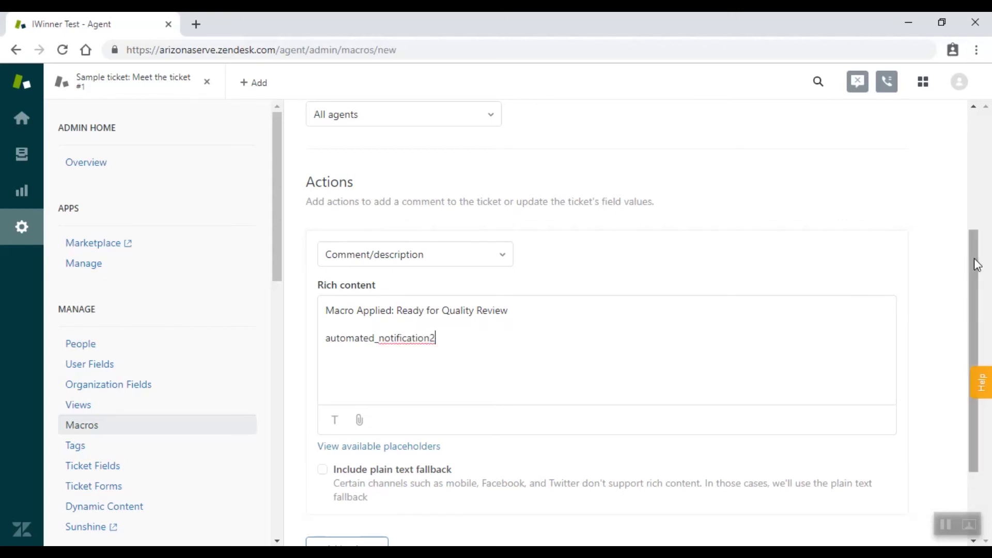
drag(975, 258, 910, 472)
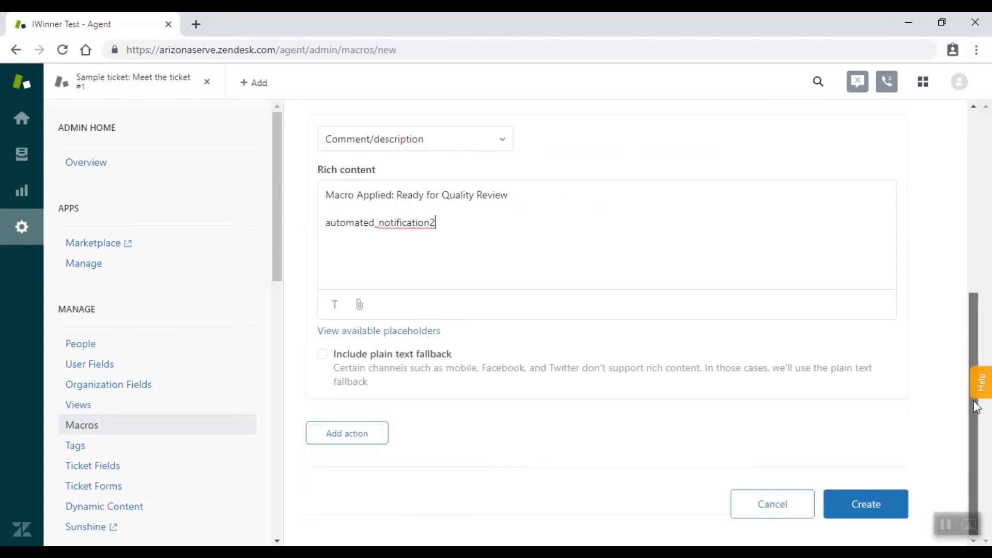
Create the Ready for Quality Review macro and return to the active macros list.
click(874, 494)
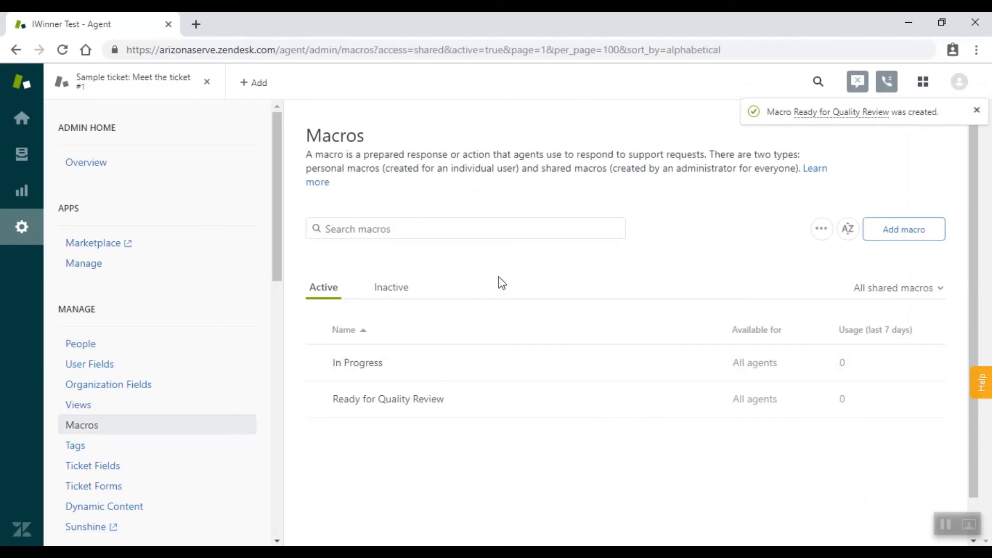
scroll(500, 283, down, 1)
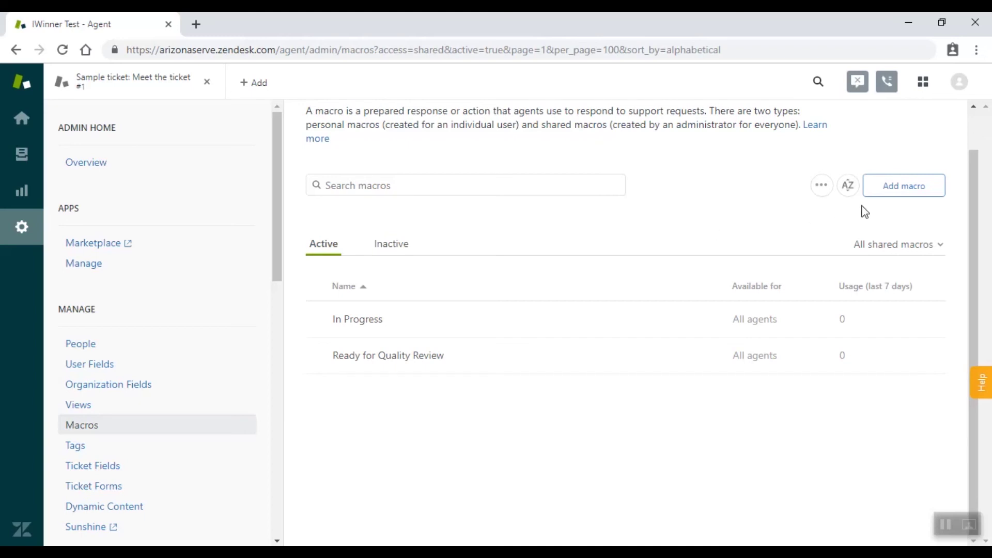
scroll(708, 421, down, 2)
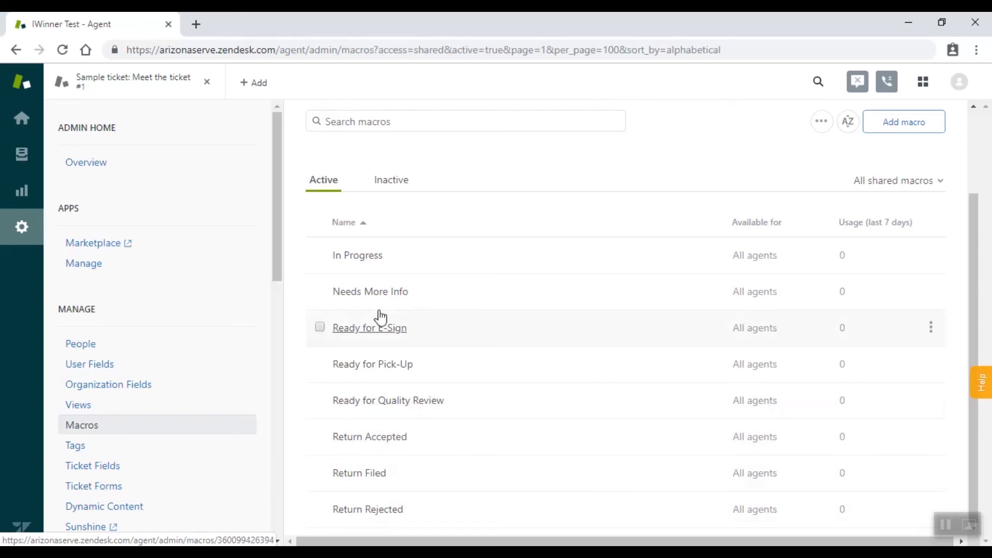
scroll(411, 337, up, 3)
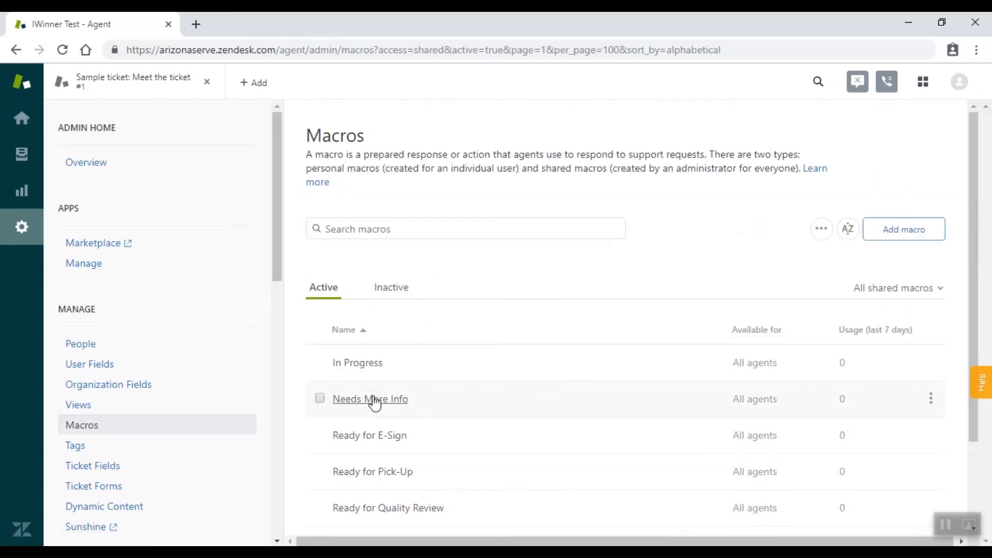
Apply the In Progress macro to the public reply of ticket JDoe_GJC_A.pdf.
click(24, 154)
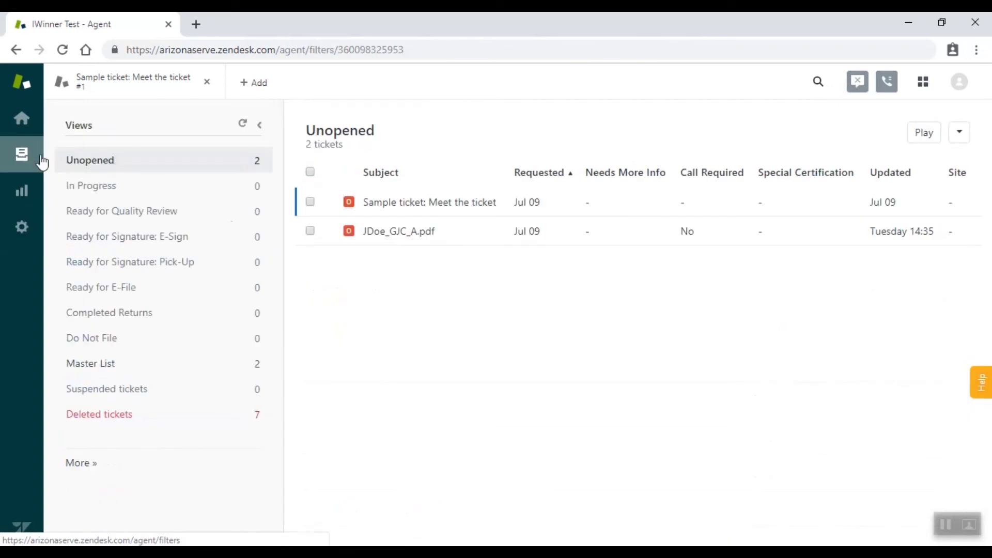
click(406, 241)
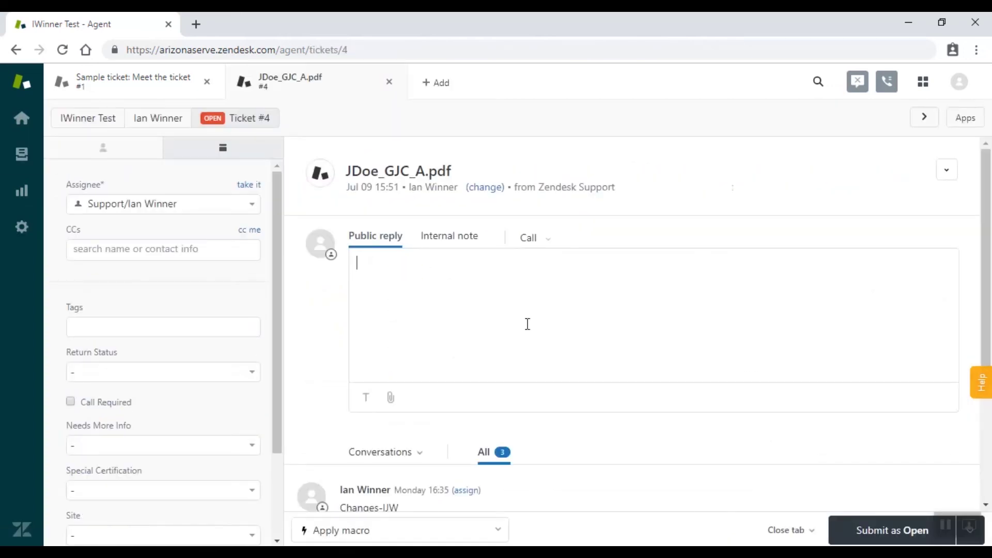
click(454, 531)
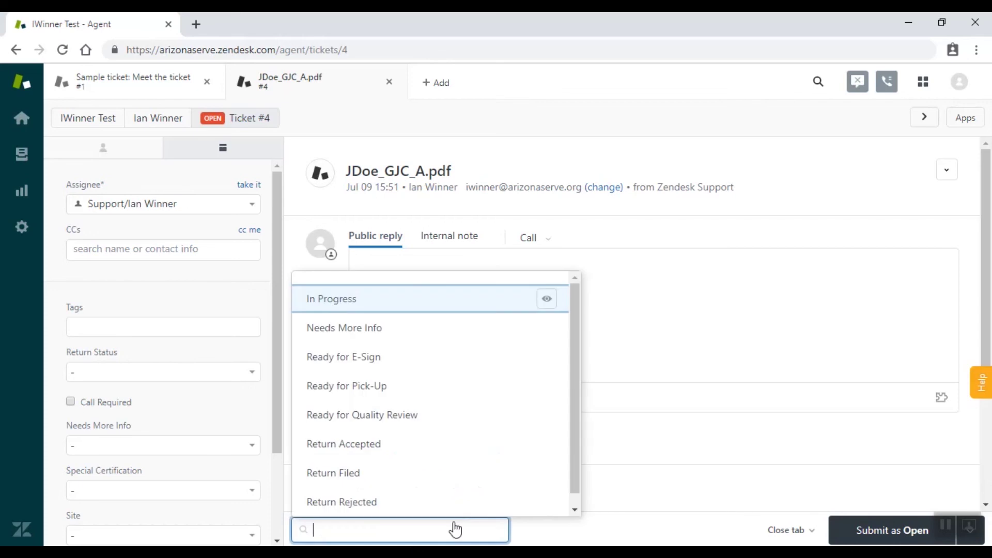
click(388, 300)
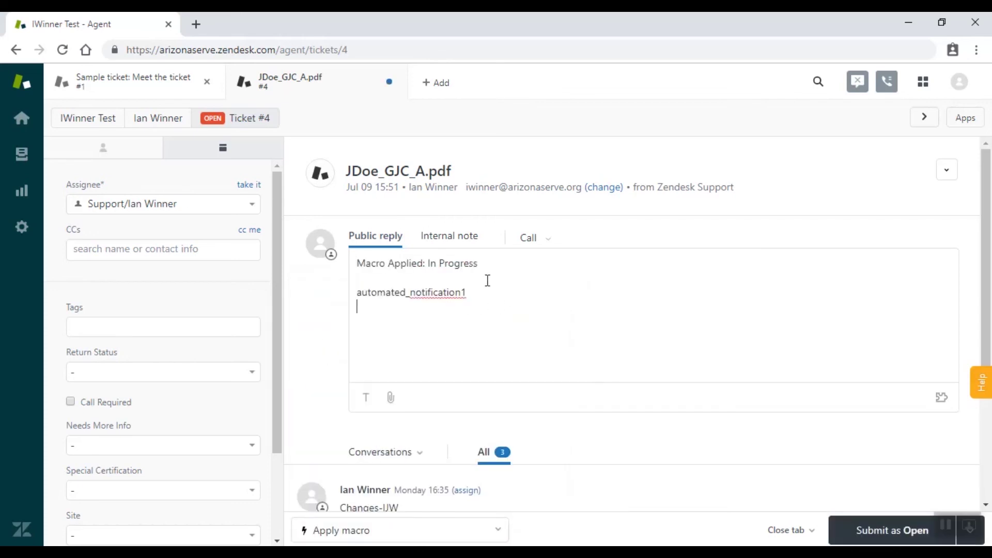
drag(474, 293, 357, 260)
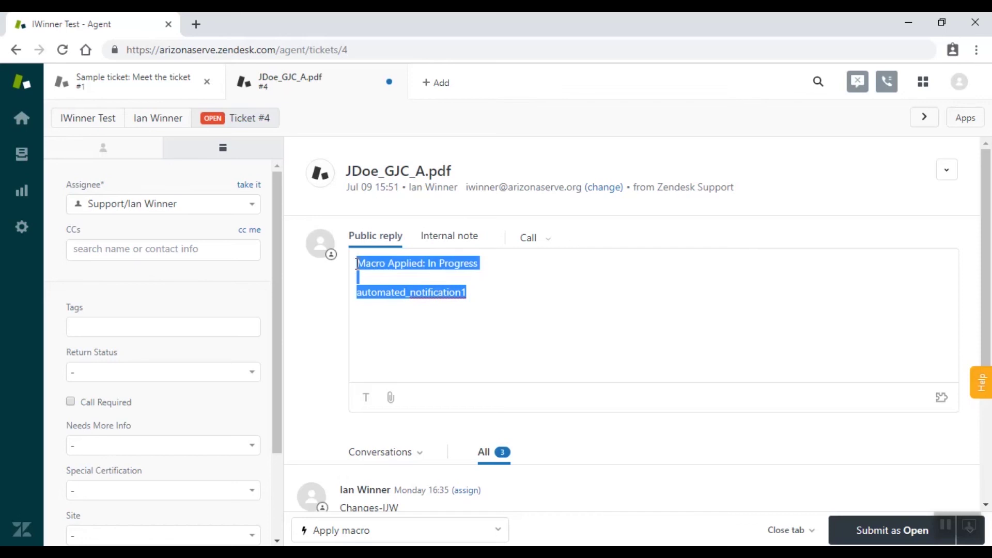
click(530, 284)
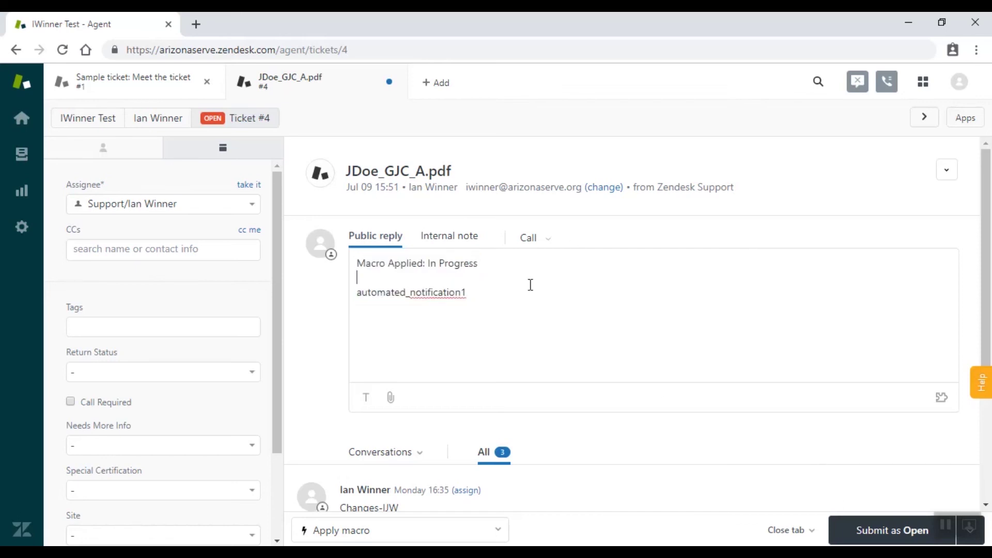